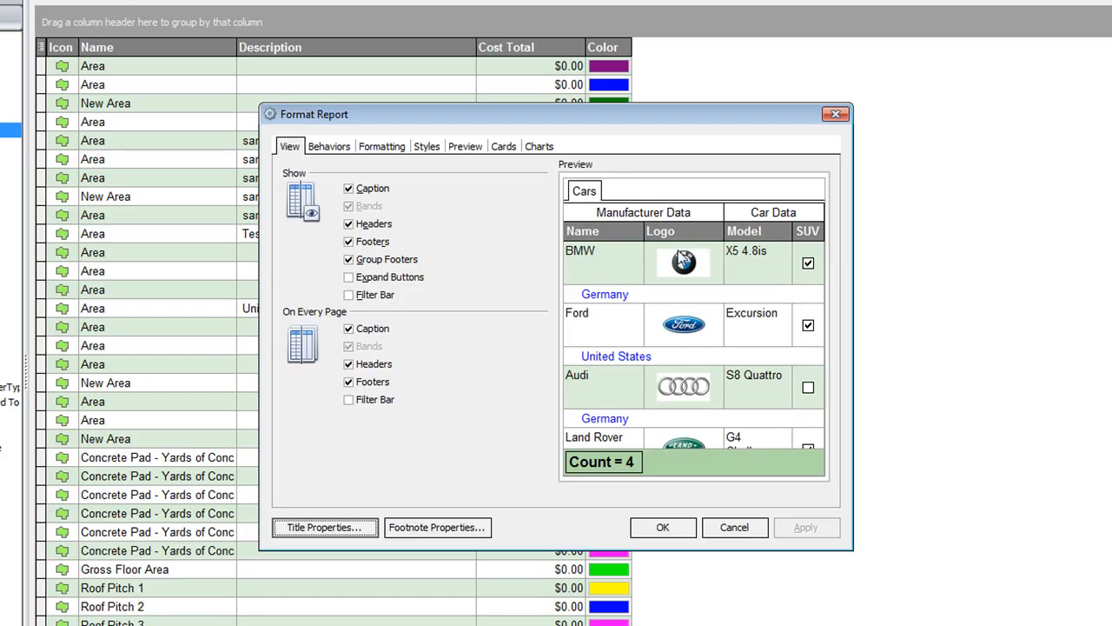
- Hide the caption in the report's view settings, comparing the preview with and without it
click(349, 189)
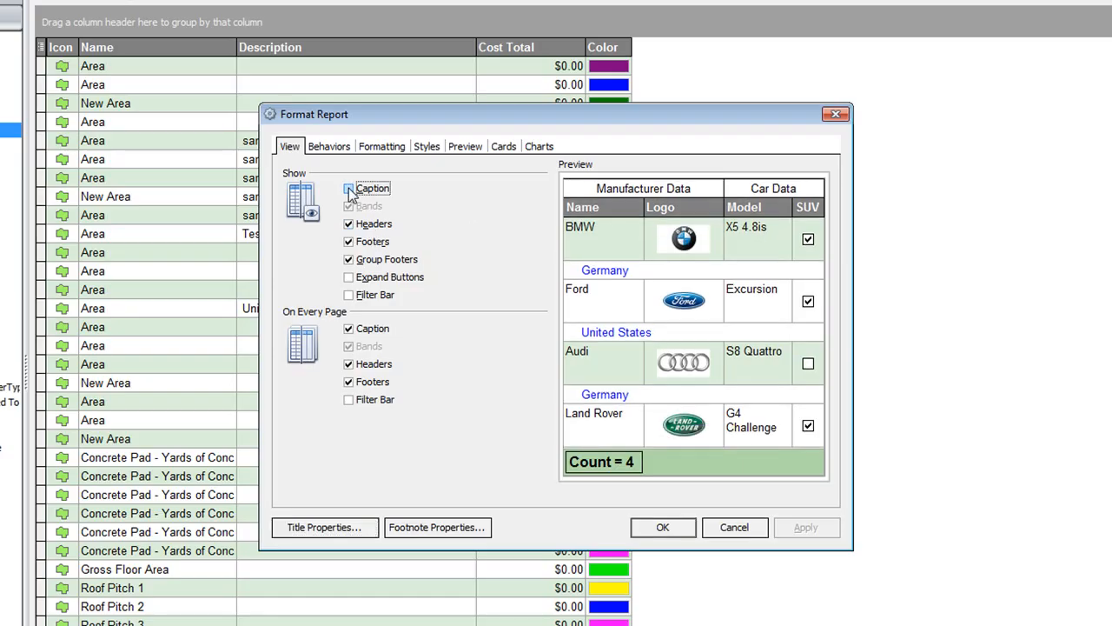
click(350, 189)
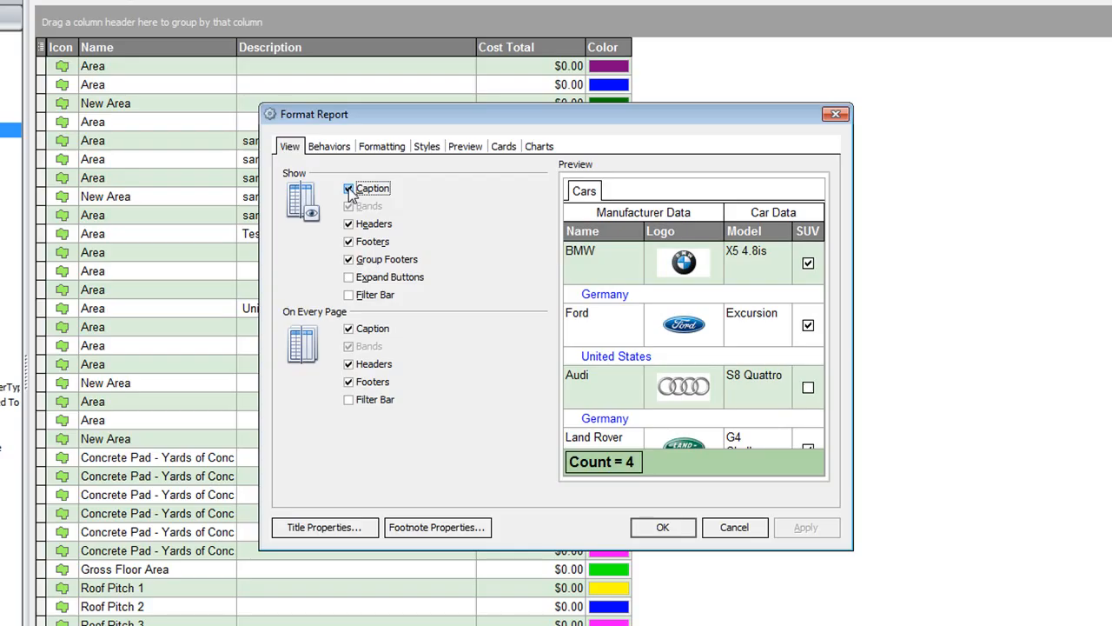
click(348, 189)
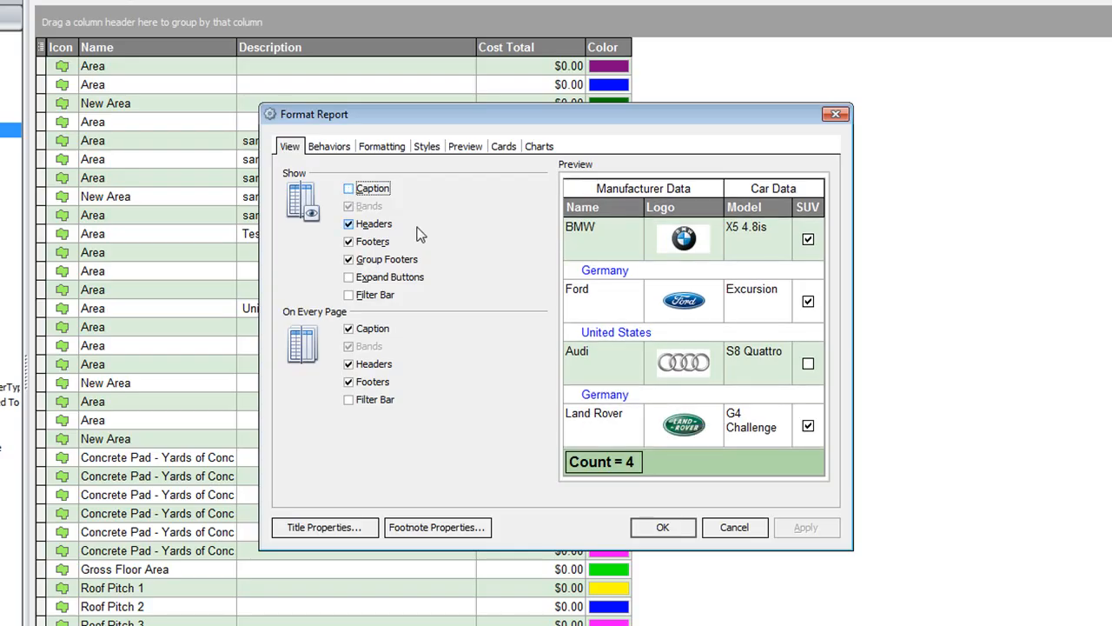
- Try toggling the headers, footers, expand buttons and filter bar of the report, returning each option to its previous state
click(350, 225)
click(349, 225)
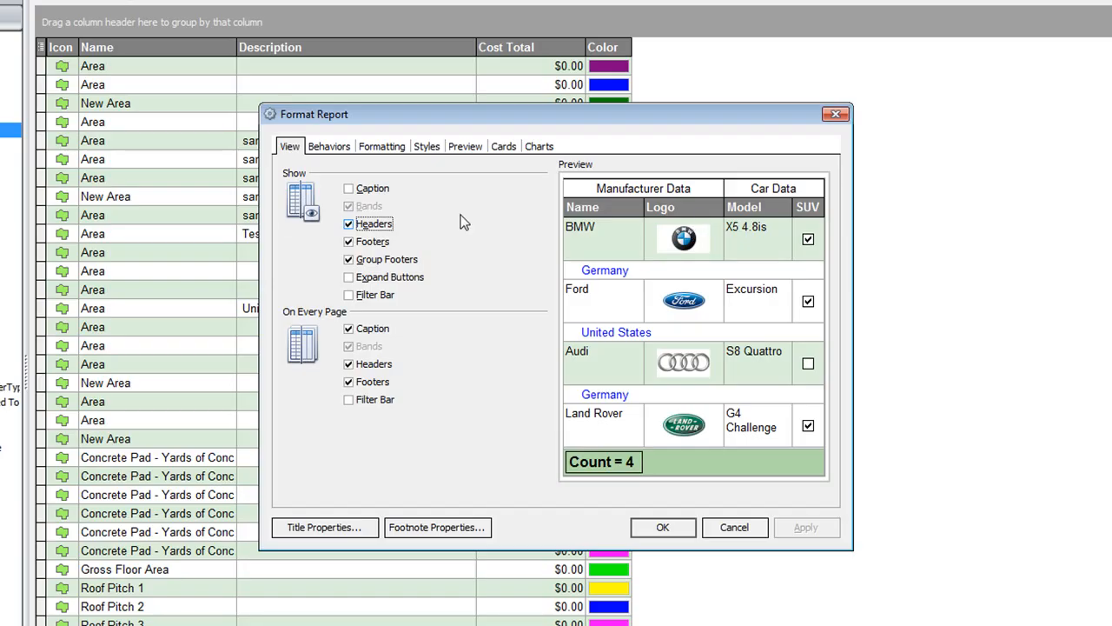
click(349, 242)
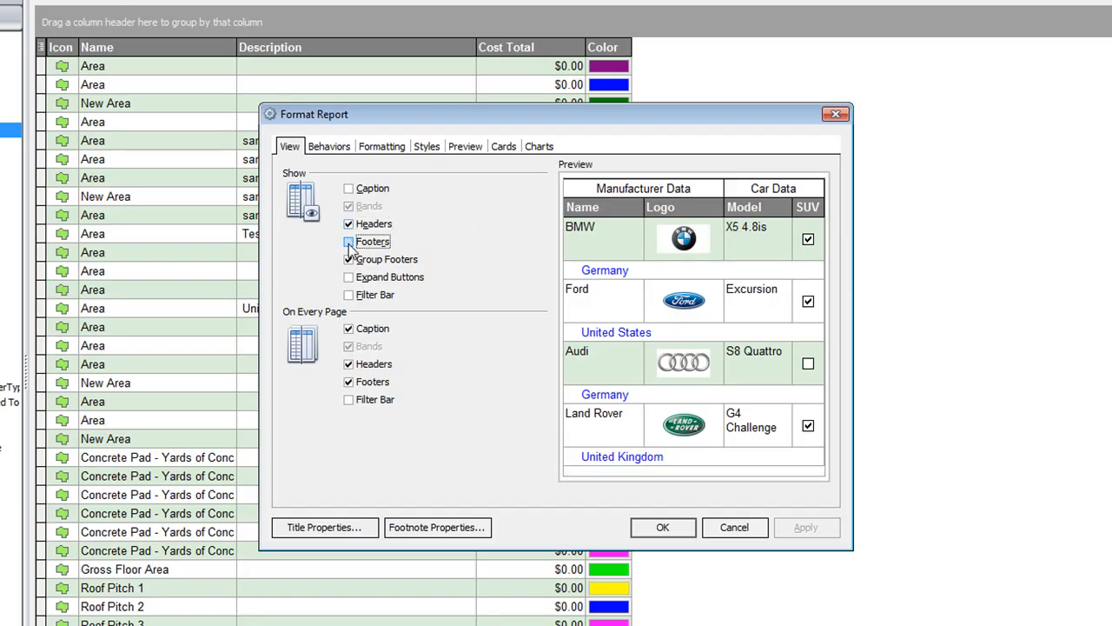
click(349, 243)
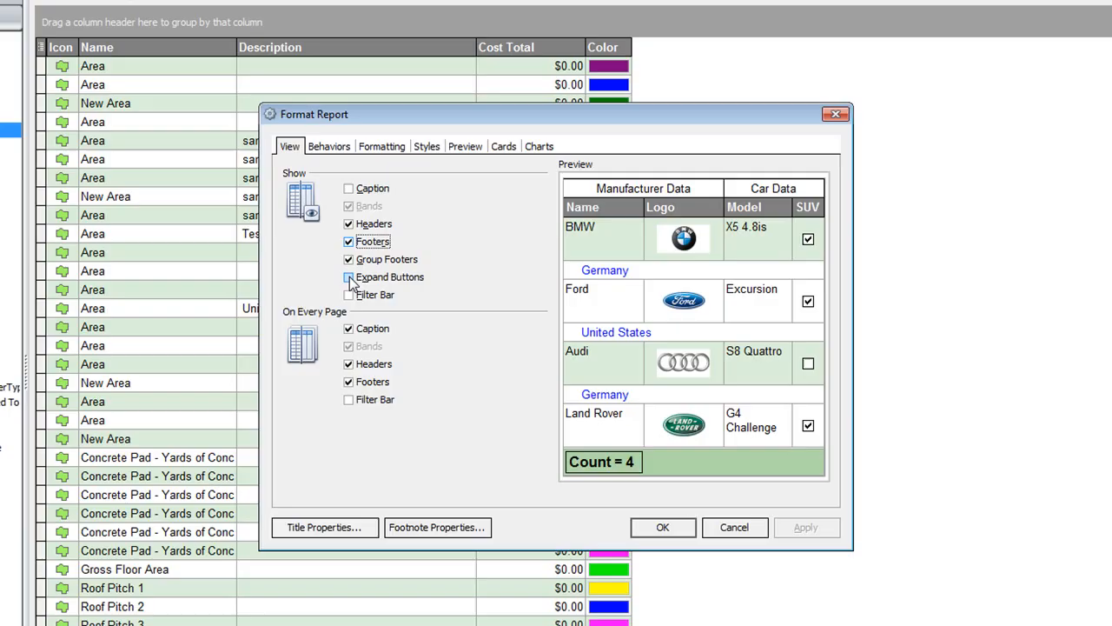
click(350, 279)
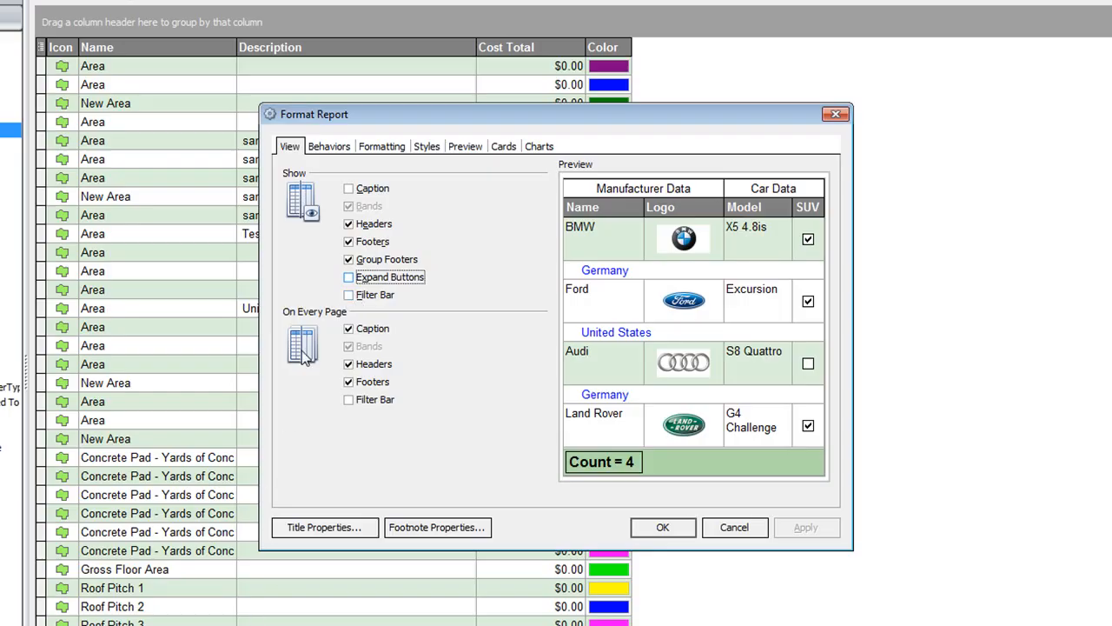
click(349, 296)
click(350, 296)
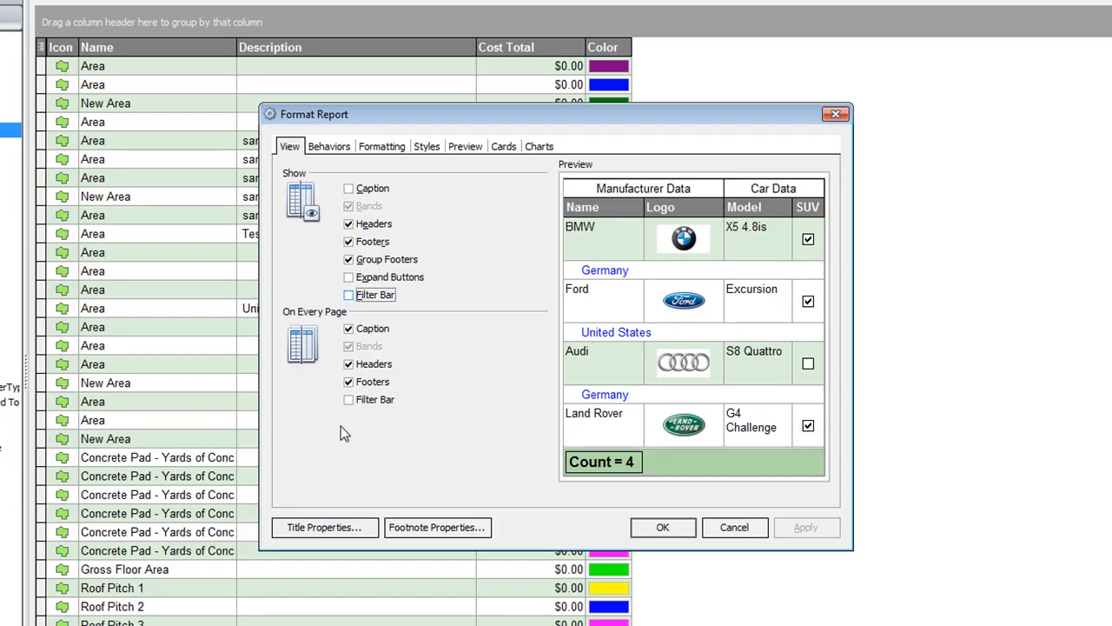
click(349, 329)
- Enable Process Selection in the report's behavior settings and disable it again
click(320, 149)
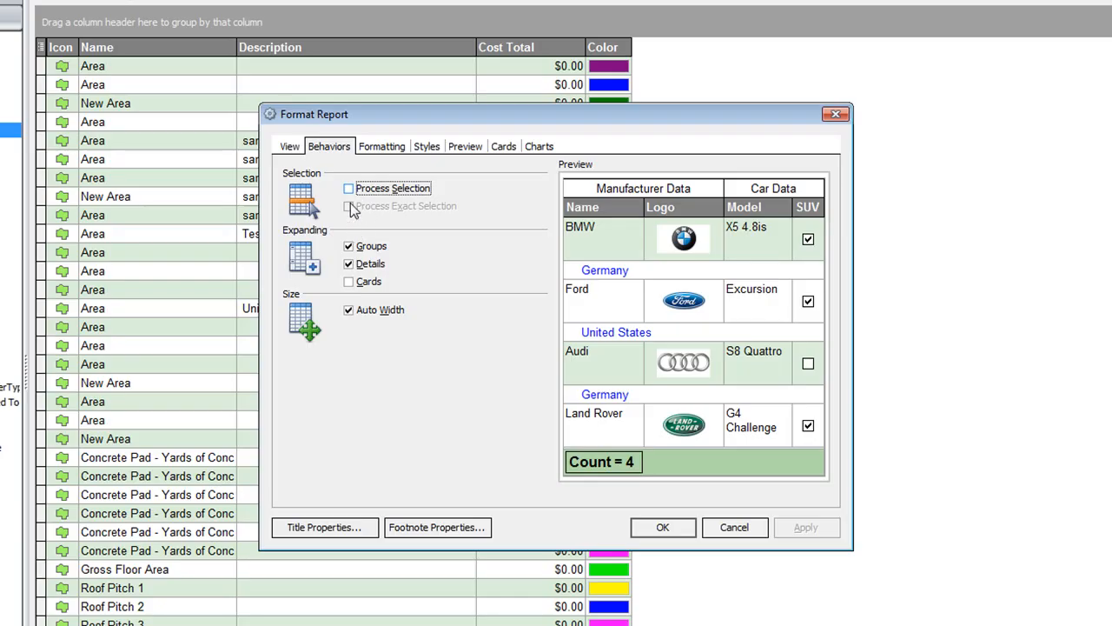
click(350, 189)
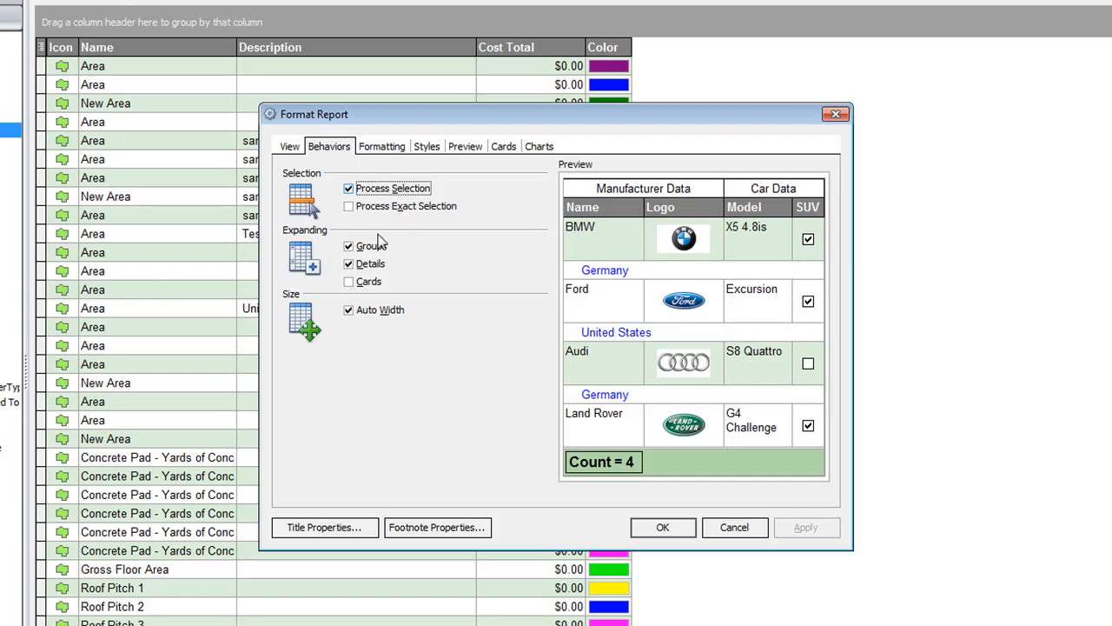
click(348, 187)
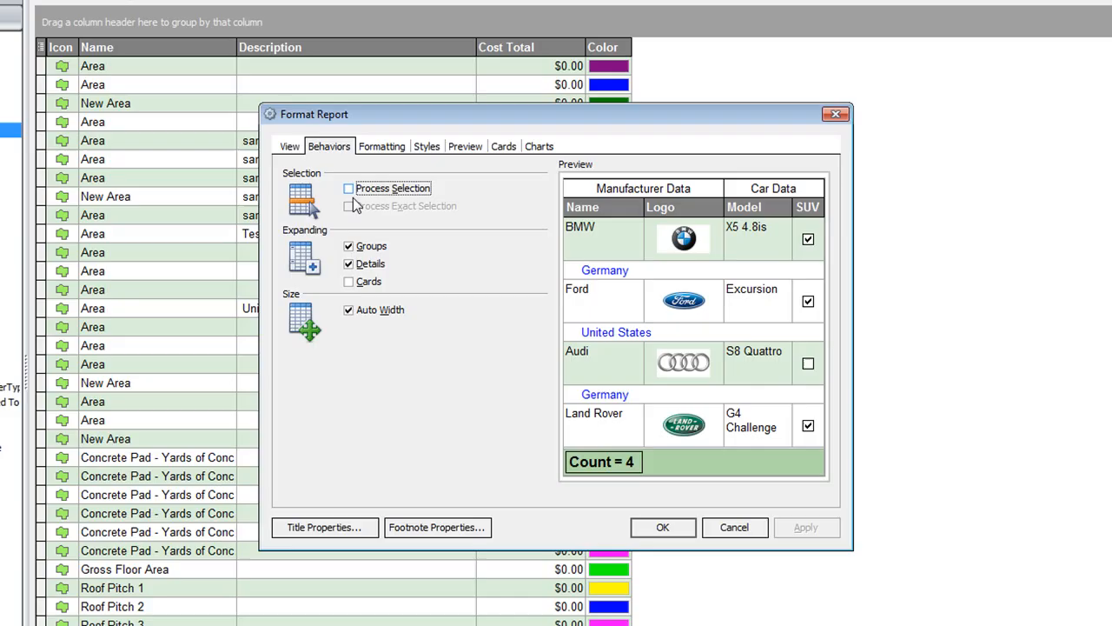
- Examine the report's formatting, style sheet, preview, card and chart settings
click(396, 146)
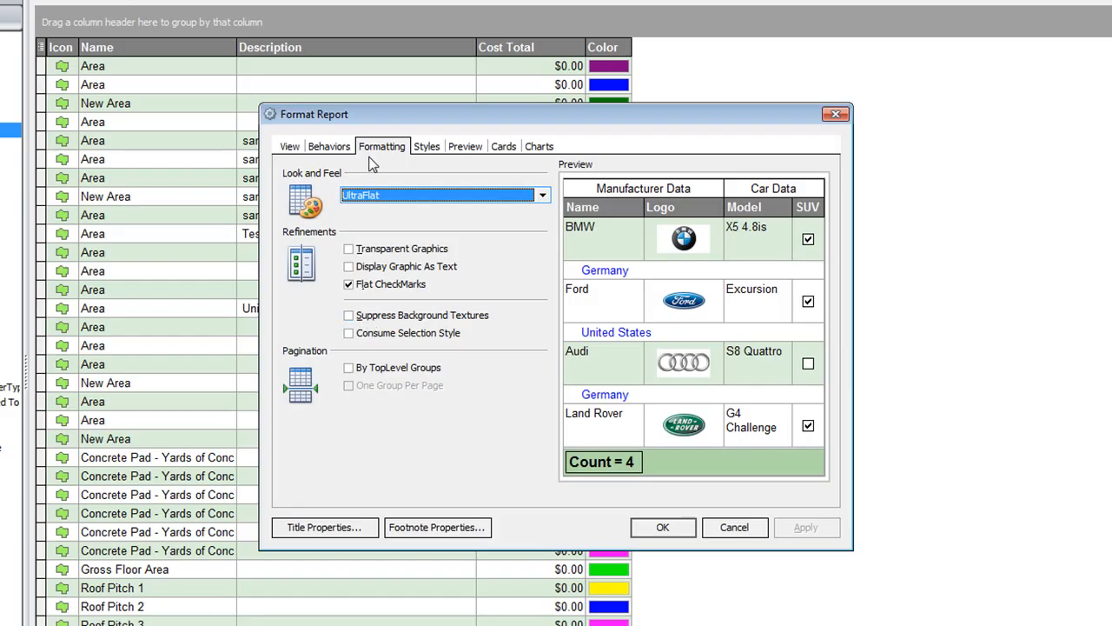
click(430, 147)
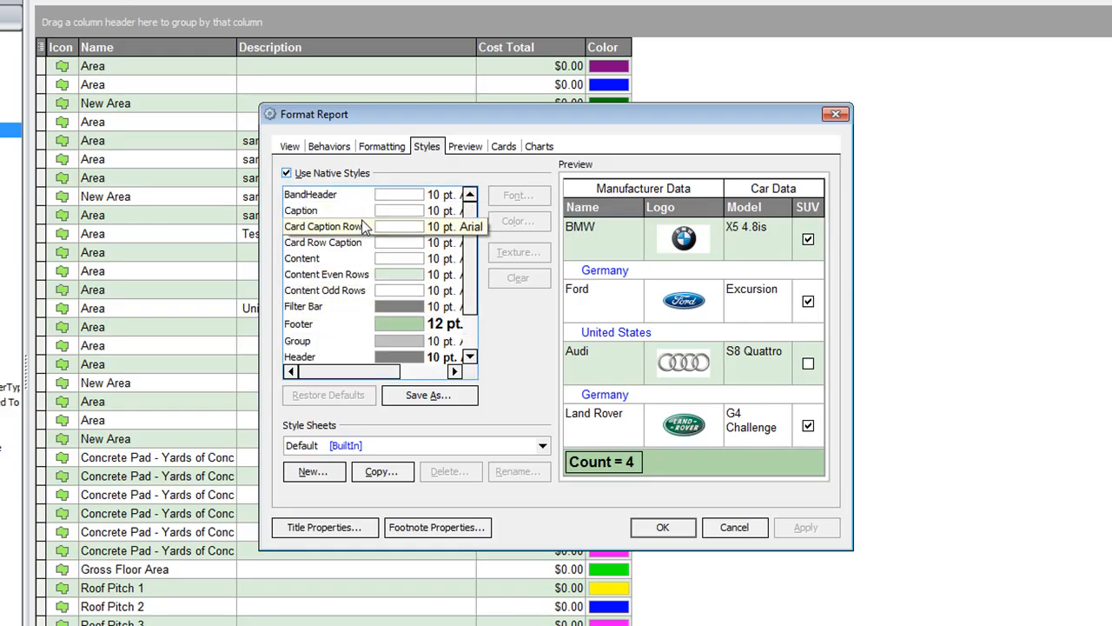
click(467, 147)
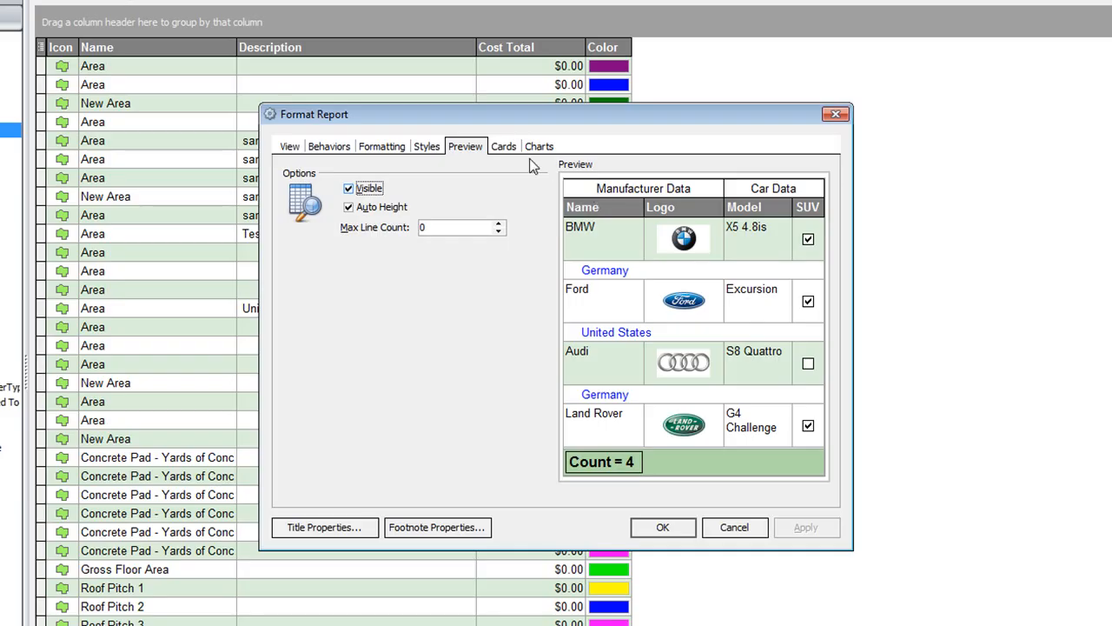
click(501, 147)
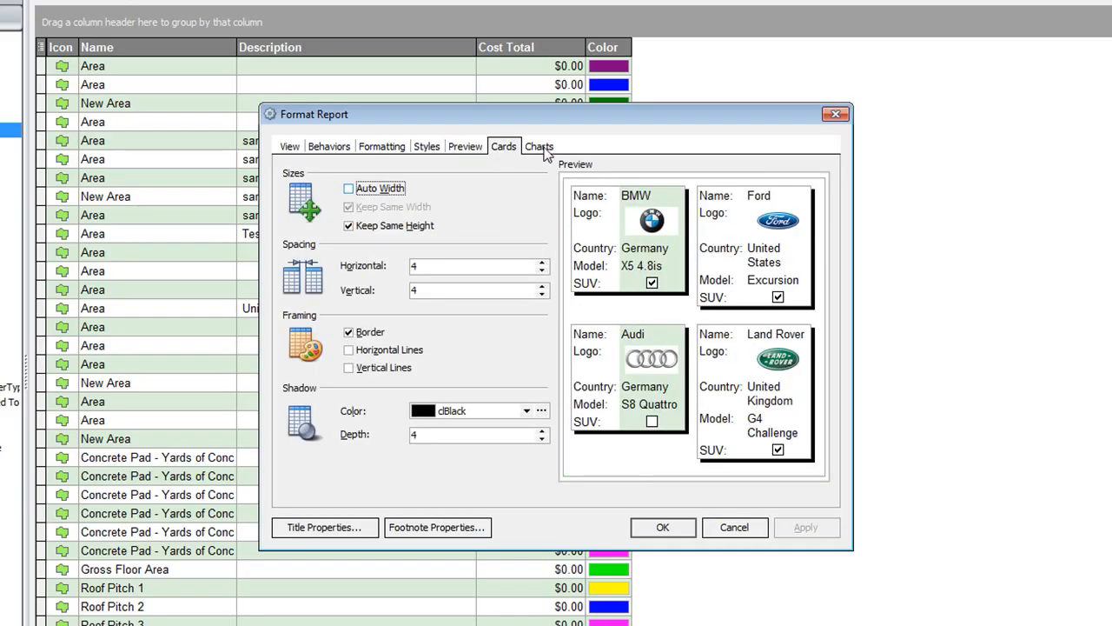
click(539, 147)
click(508, 150)
- Set the report title text to [\Job\Name] - [\Job\Description]
click(336, 529)
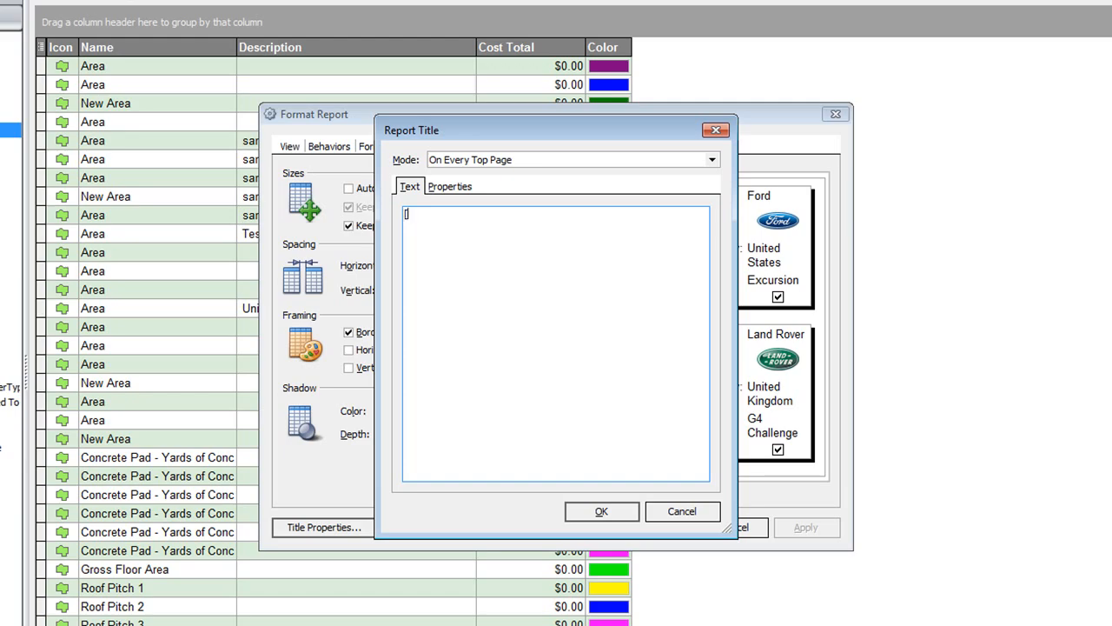
text([\Job\Name] - [\Jo)
text(b)
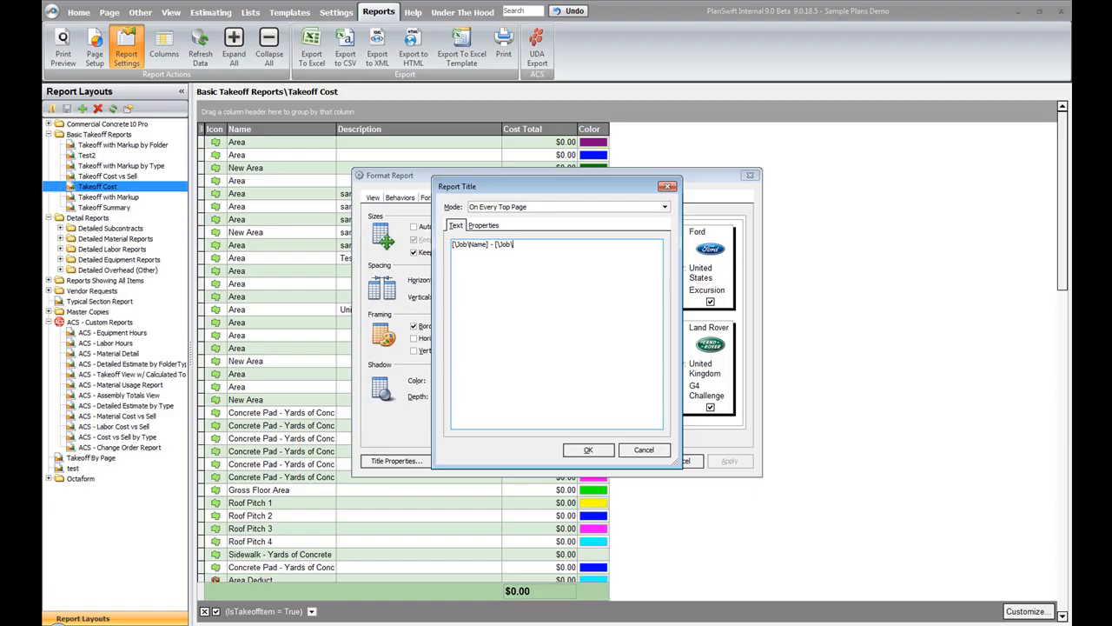
text(\Description])
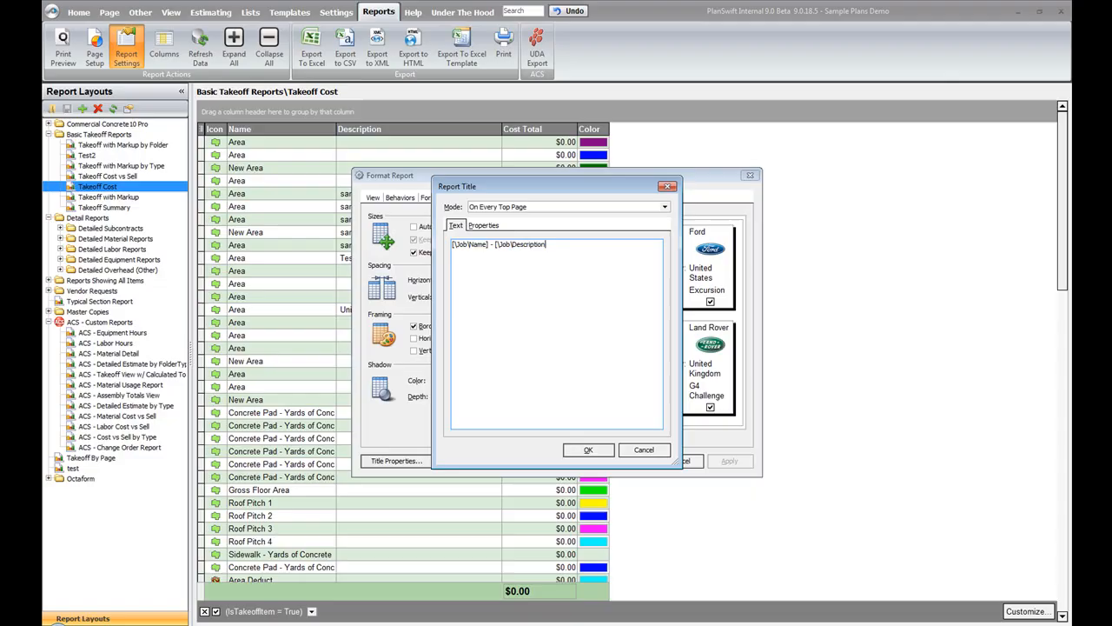
text(])
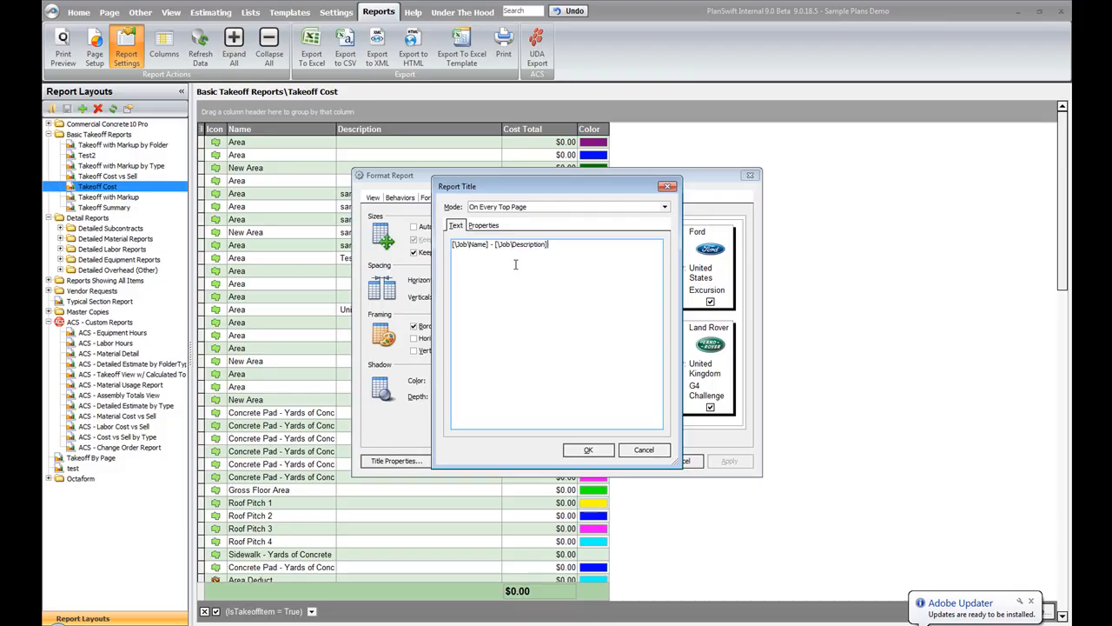
- Append [Name] to the report title, accept the format settings and check the report's print preview
click(566, 244)
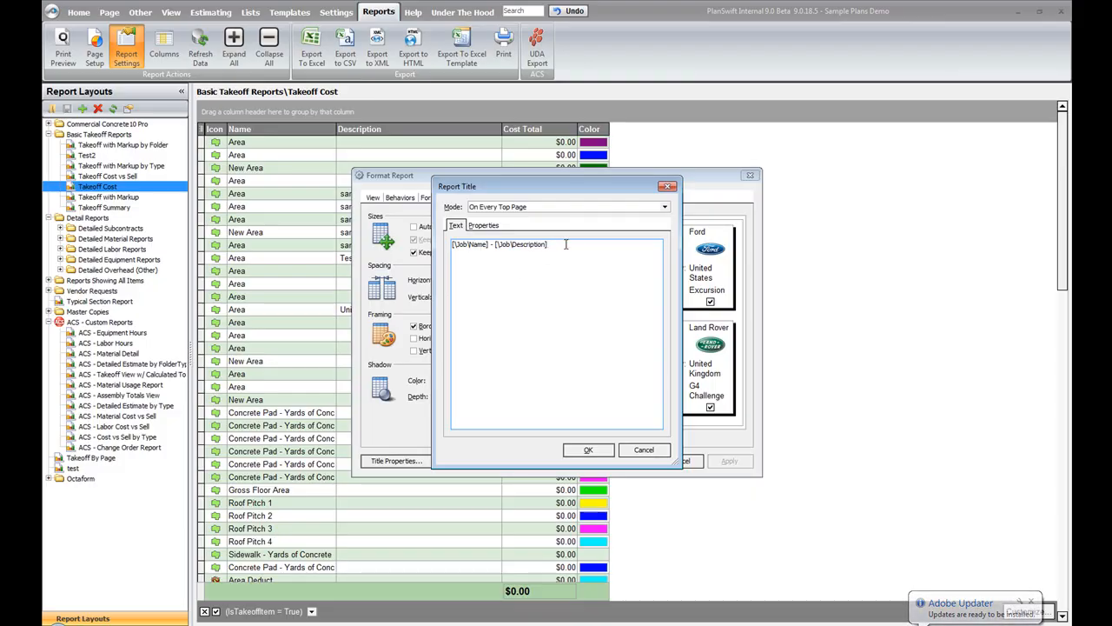
text([)
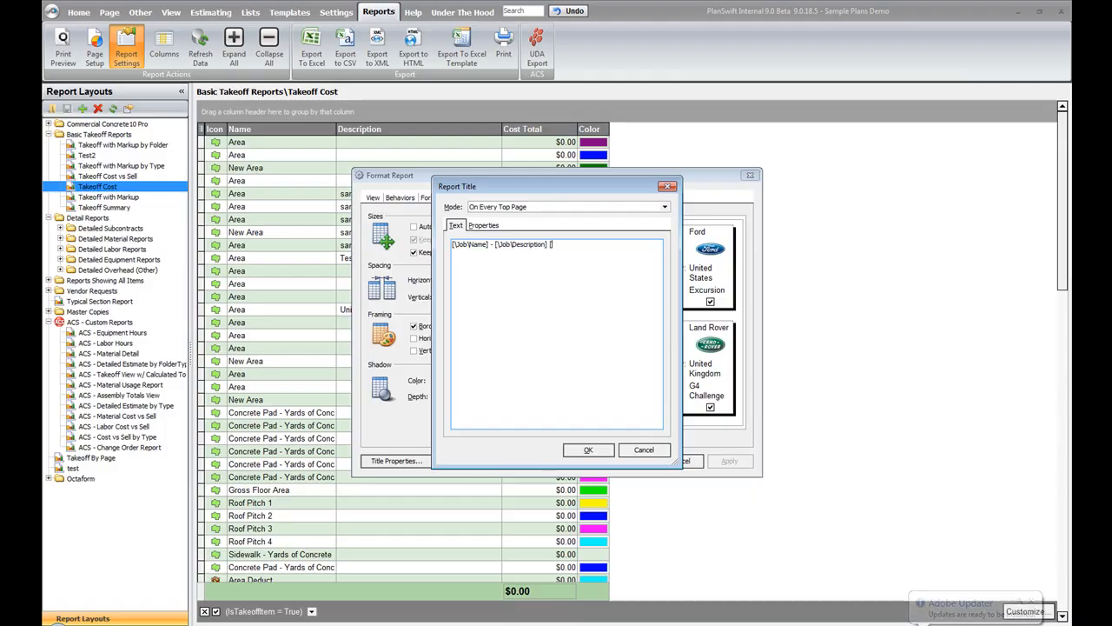
text(Name)
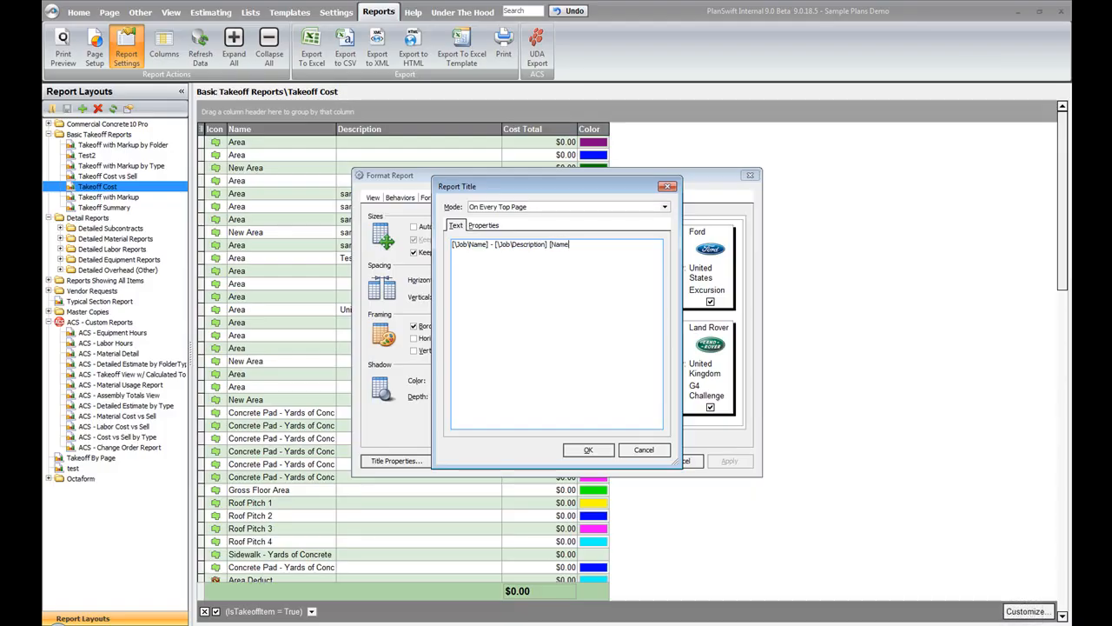
text(])
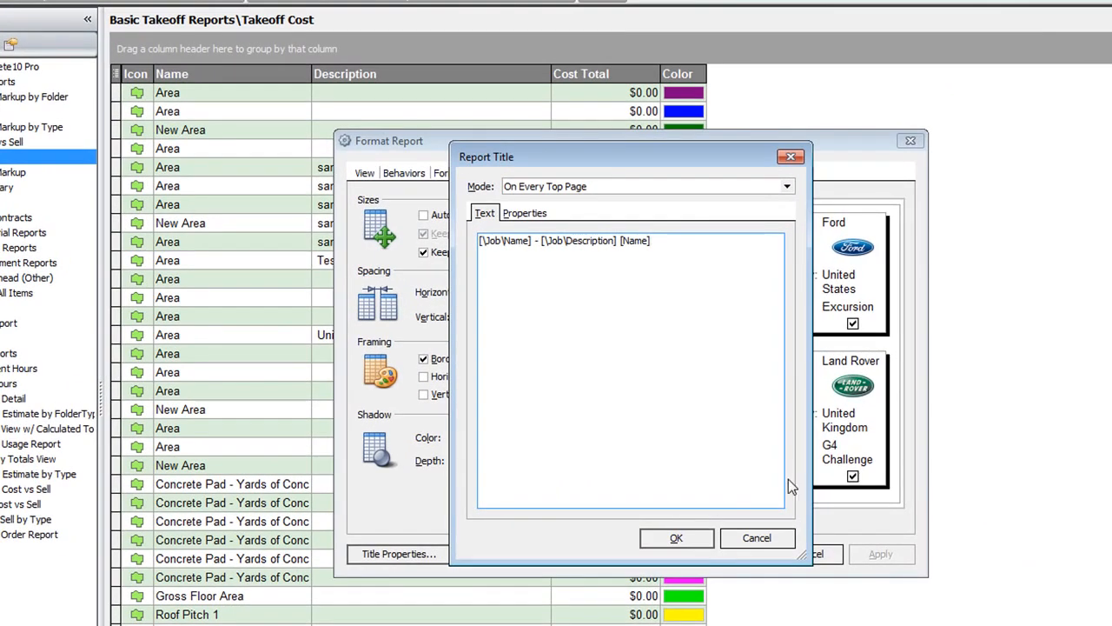
click(671, 538)
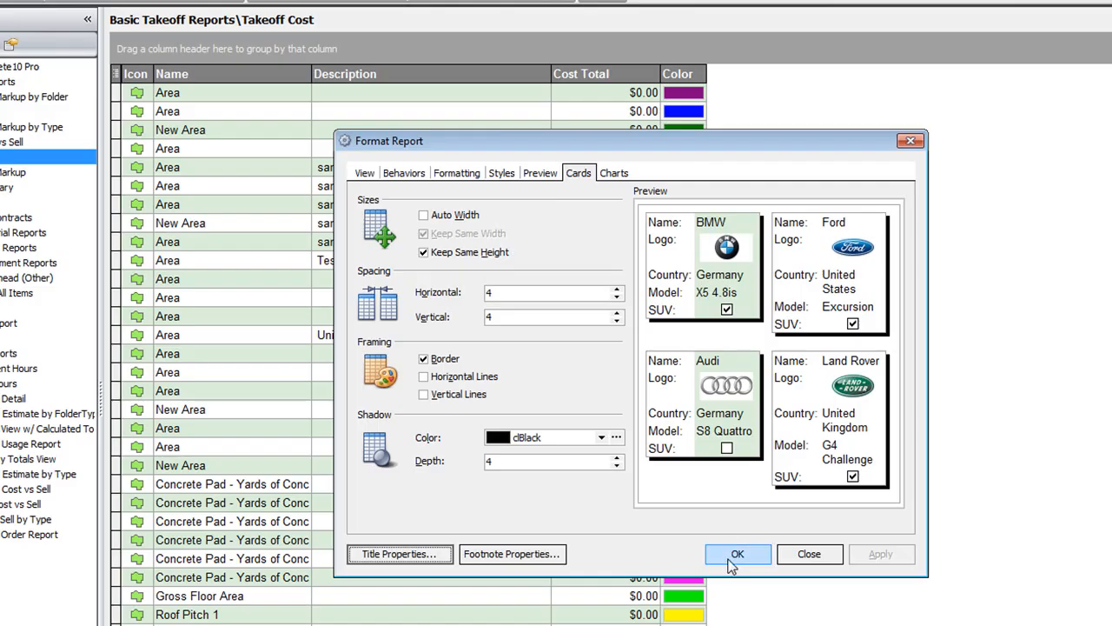
click(735, 556)
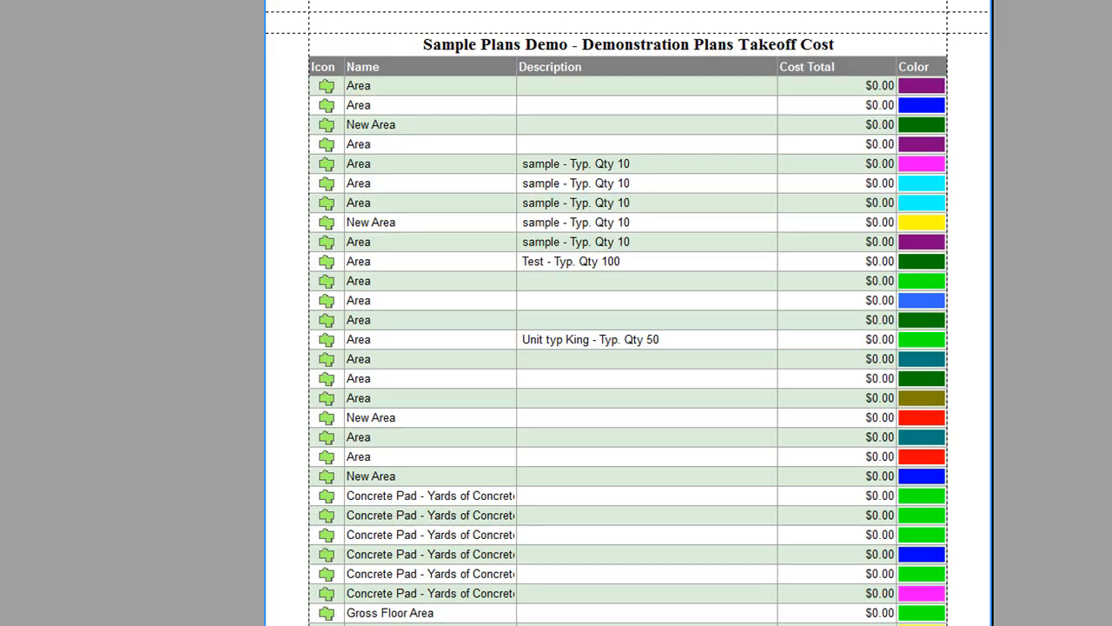
key(alt+F4)
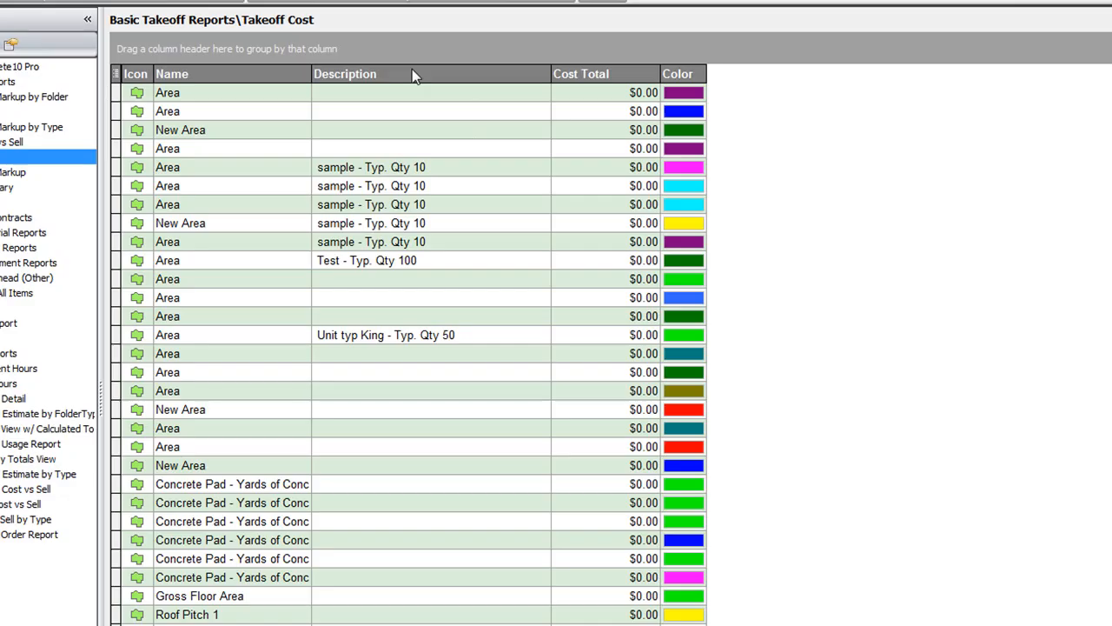
- Open the report's page setup, try the landscape orientation and return to portrait, and review the margins
click(174, 1)
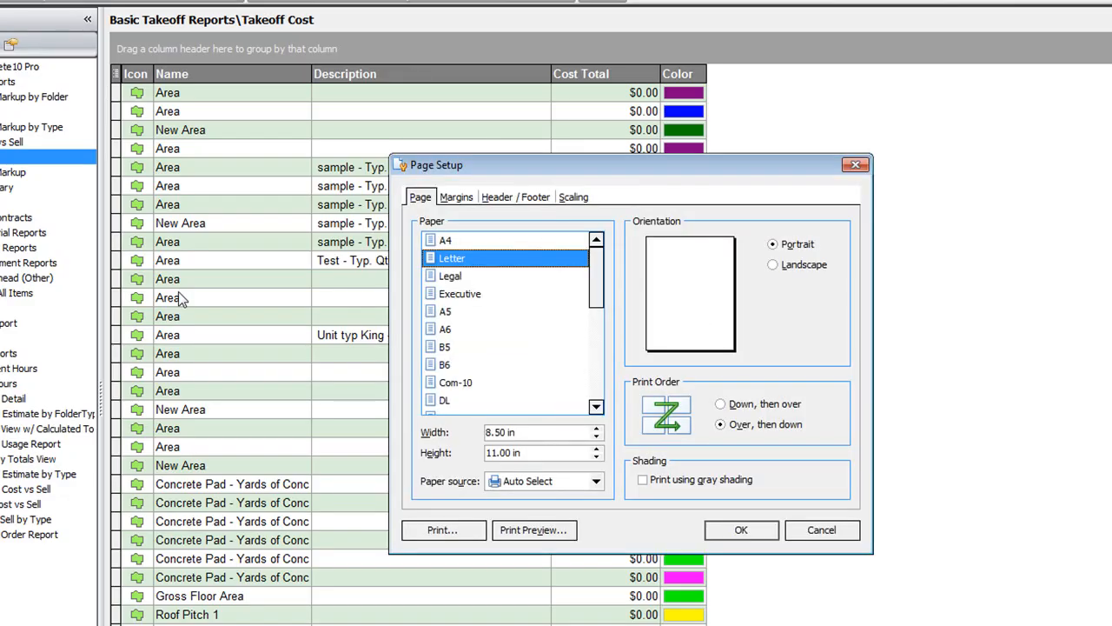
drag(628, 166, 514, 129)
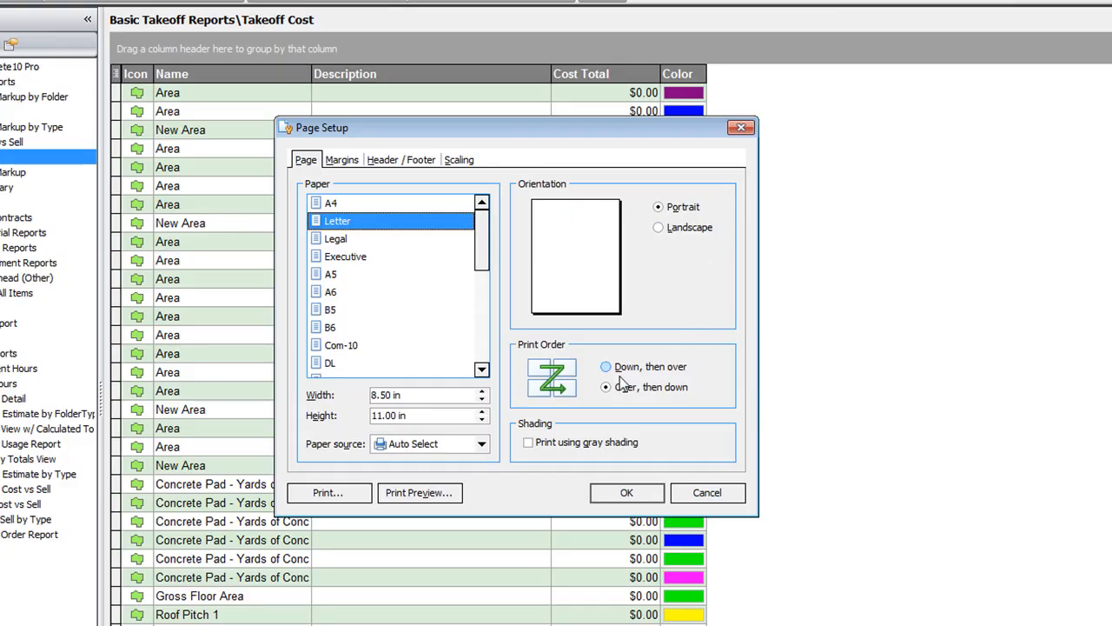
click(657, 227)
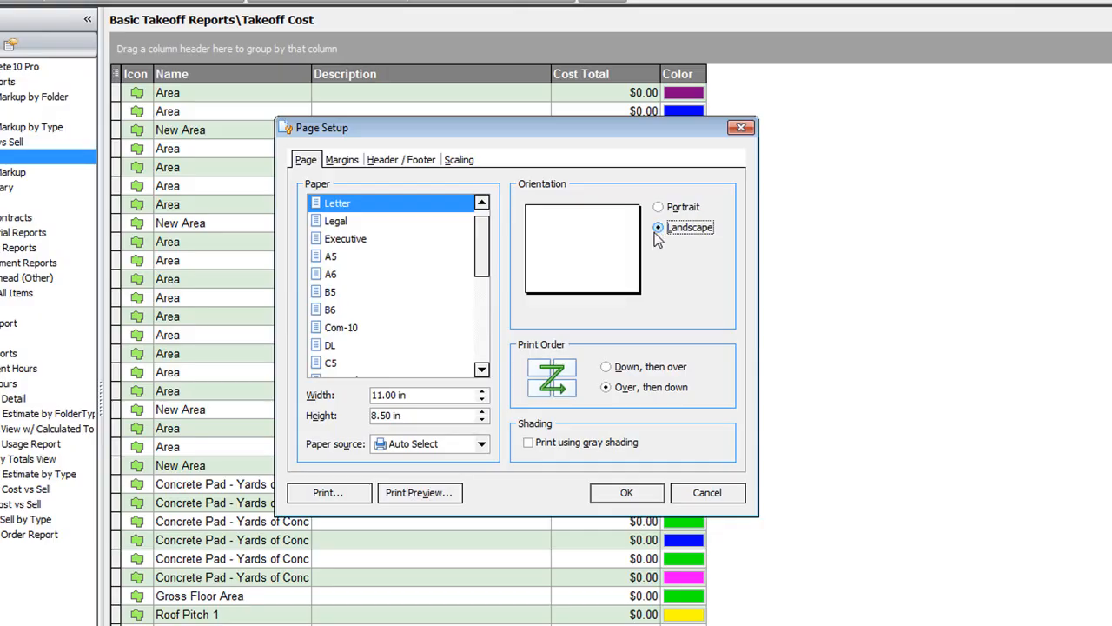
click(658, 209)
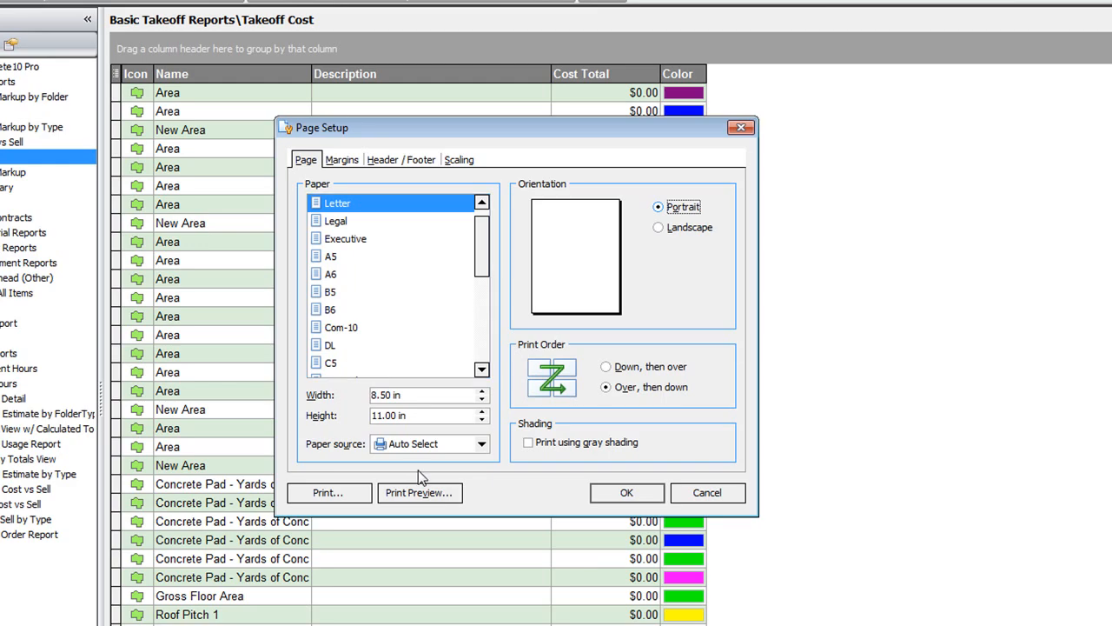
click(340, 160)
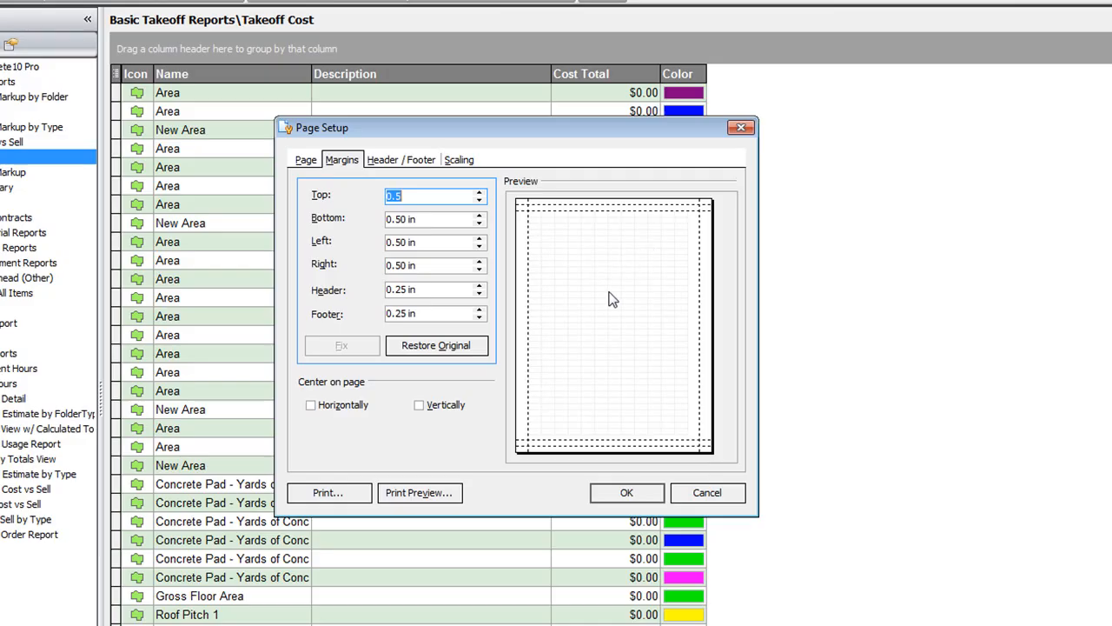
- Enter "My Company" in the left section of the report's page header
click(380, 167)
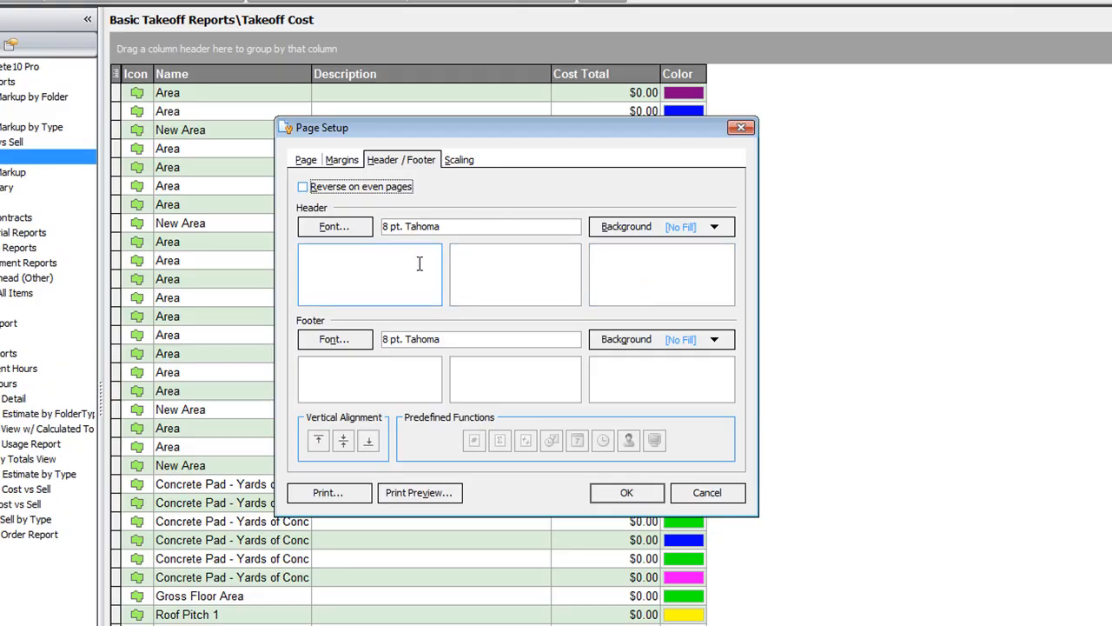
click(347, 274)
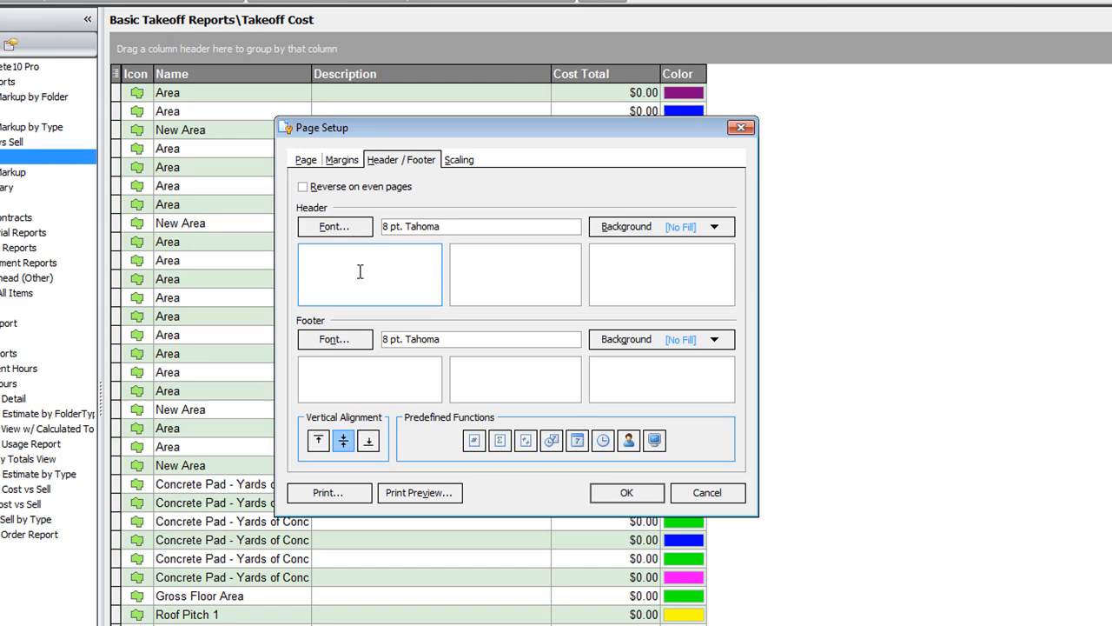
text(My Company)
click(553, 279)
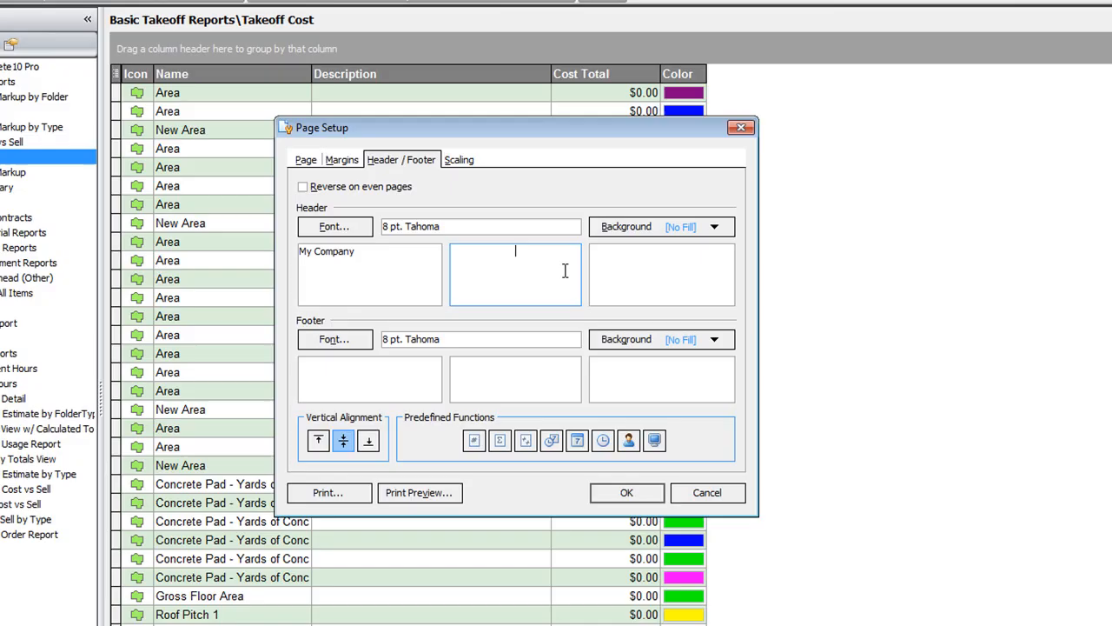
- Examine the texture and picture fill effects available for the page header's background without applying any
click(714, 226)
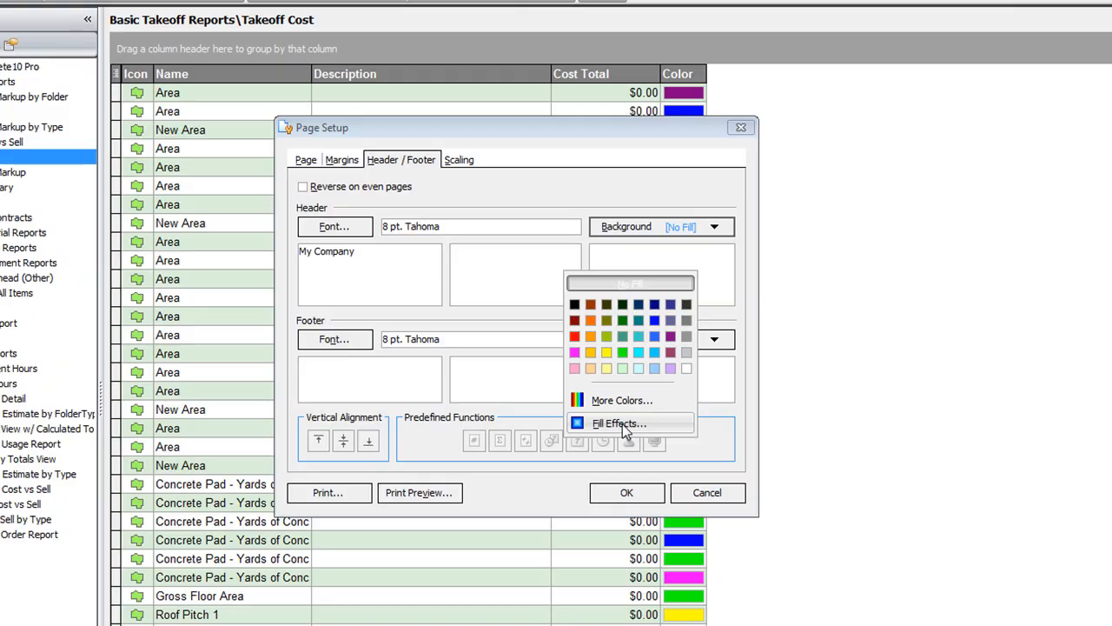
click(620, 423)
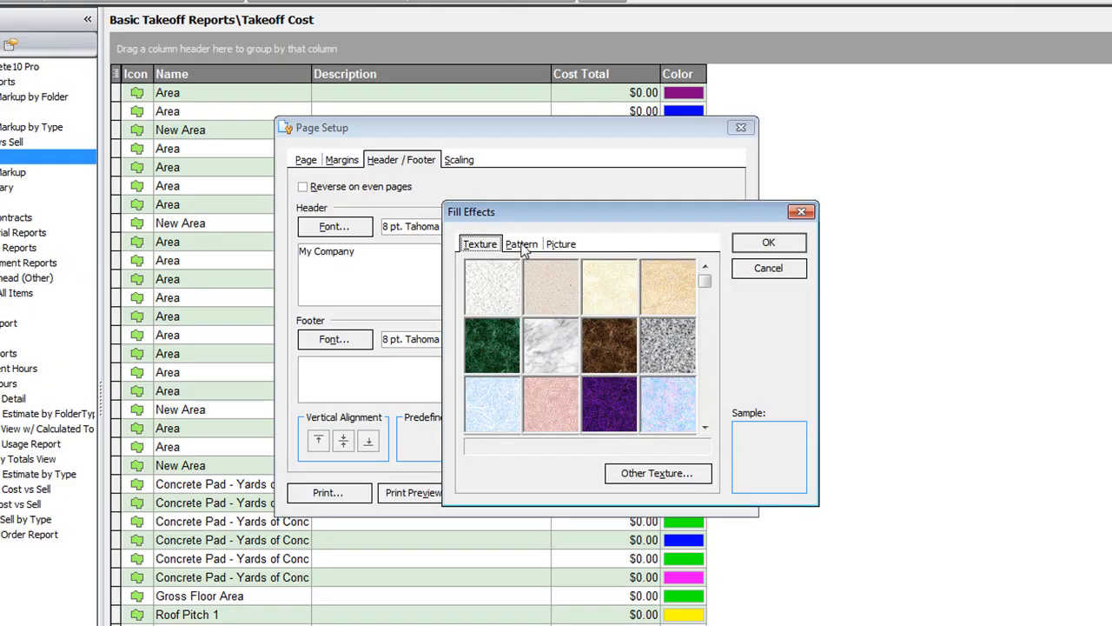
click(563, 246)
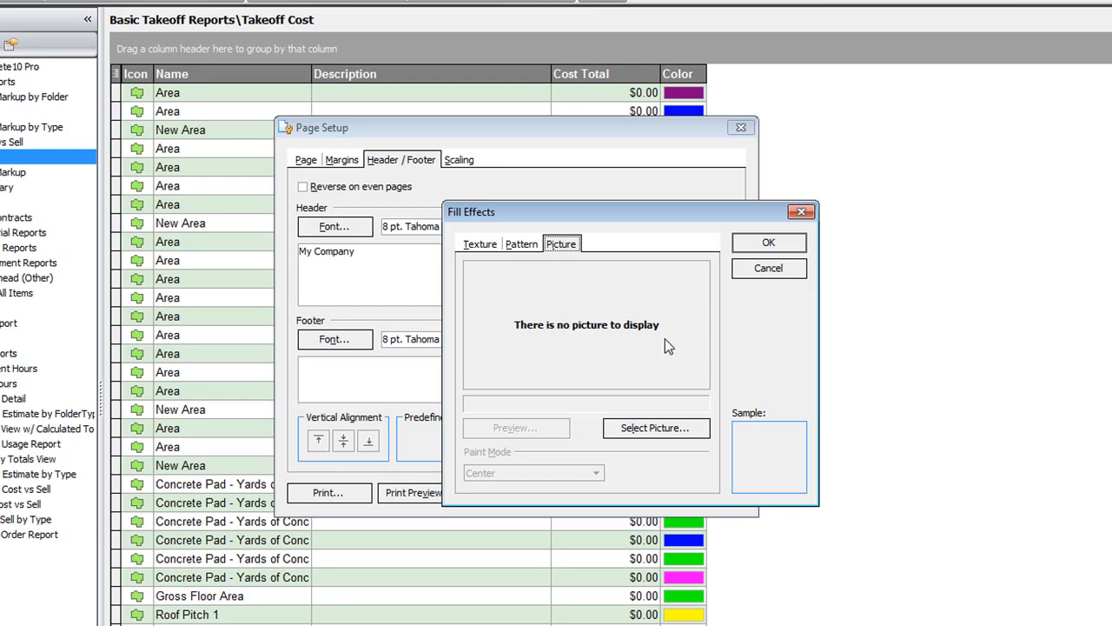
click(768, 274)
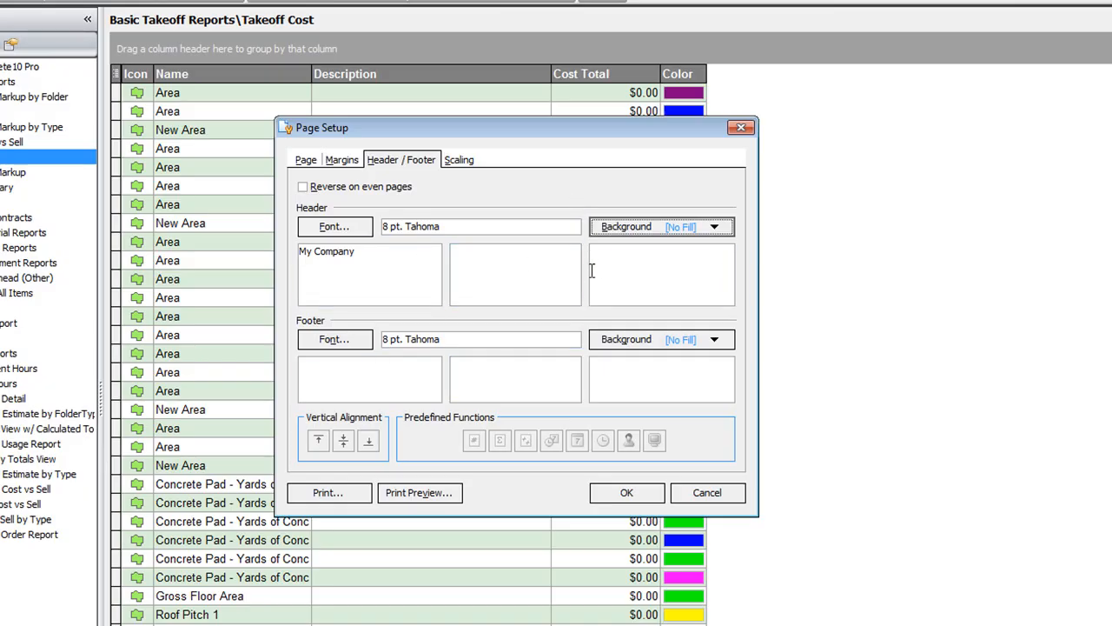
- Insert the page number and total pages functions in the footer's right section, review the scaling options and accept the page setup
click(629, 386)
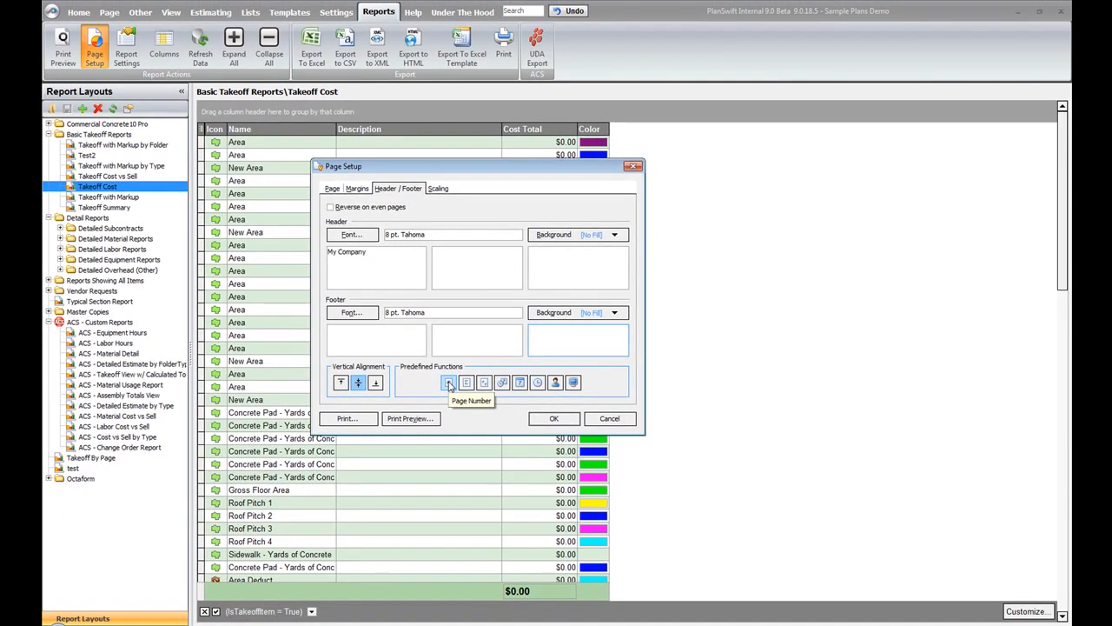
click(450, 383)
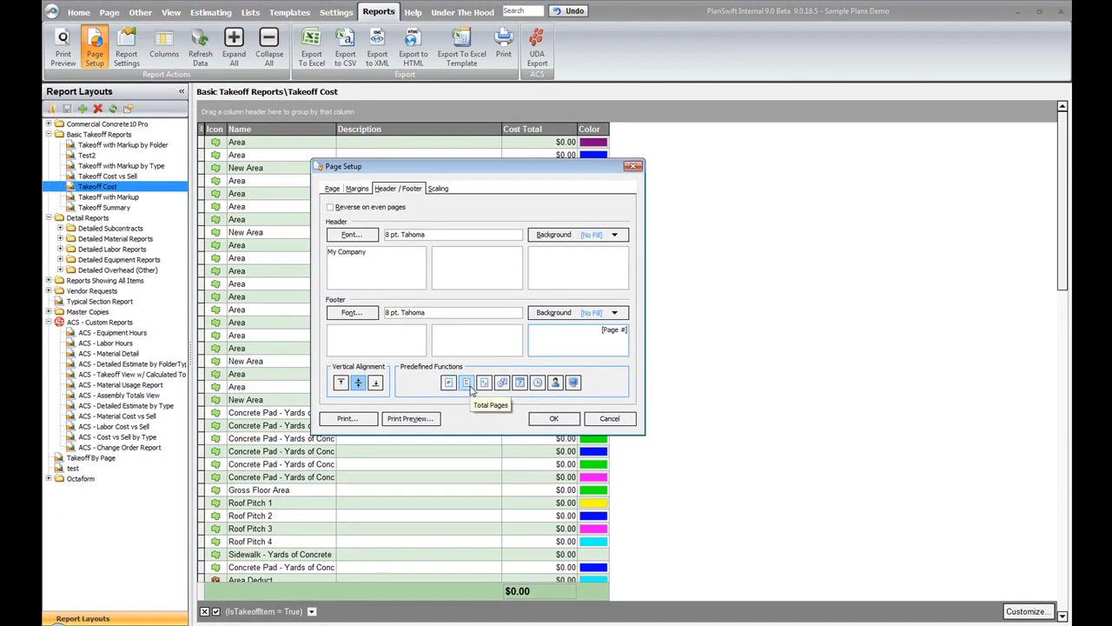
click(470, 389)
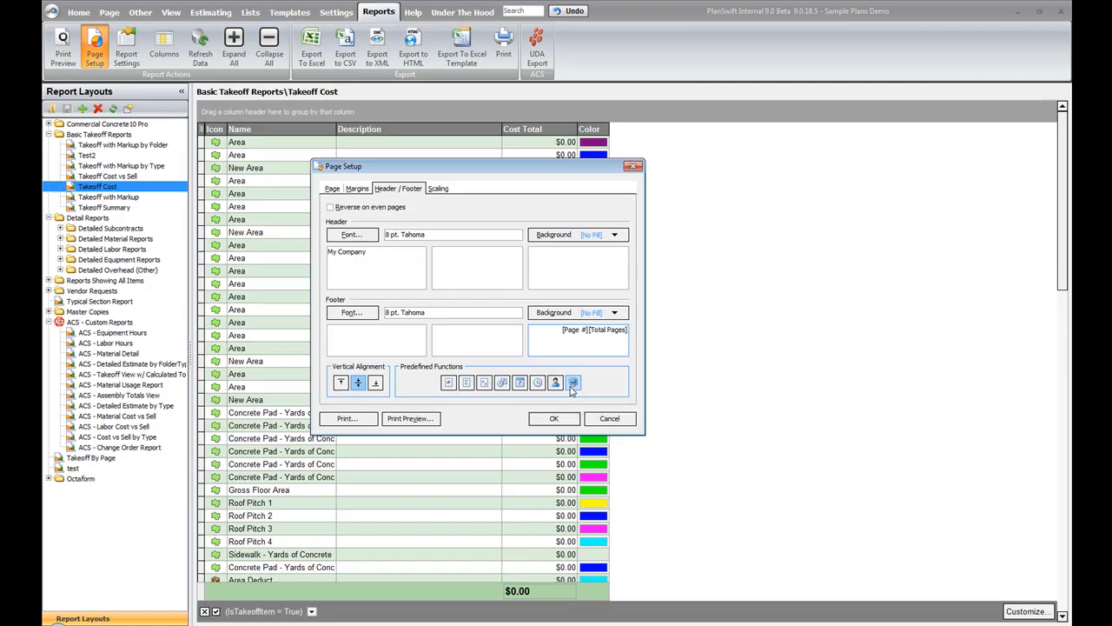
click(439, 191)
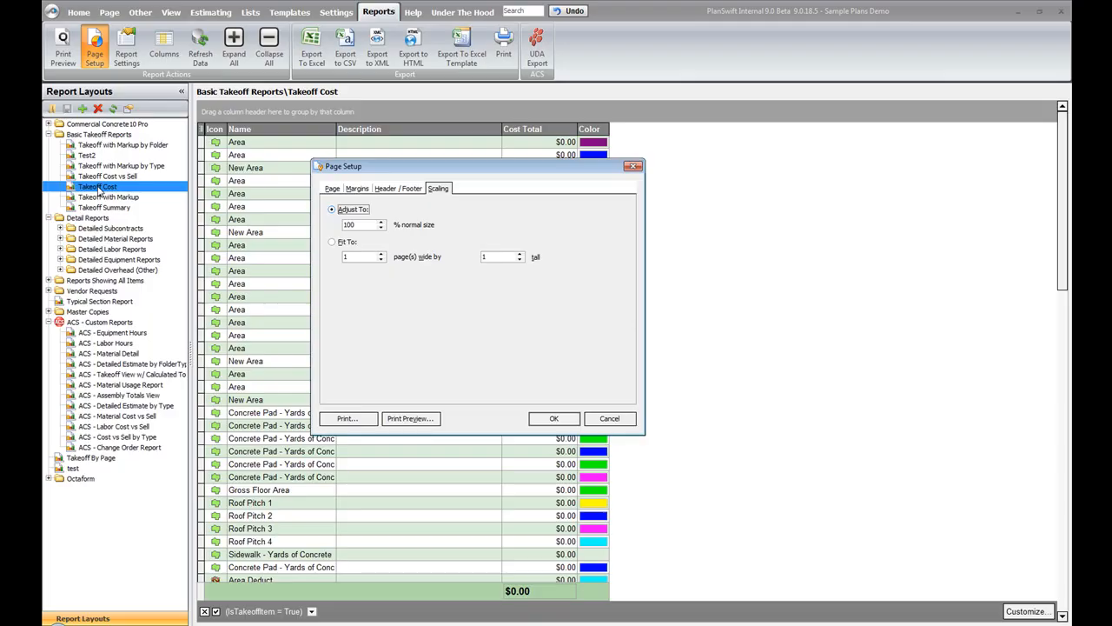
click(574, 426)
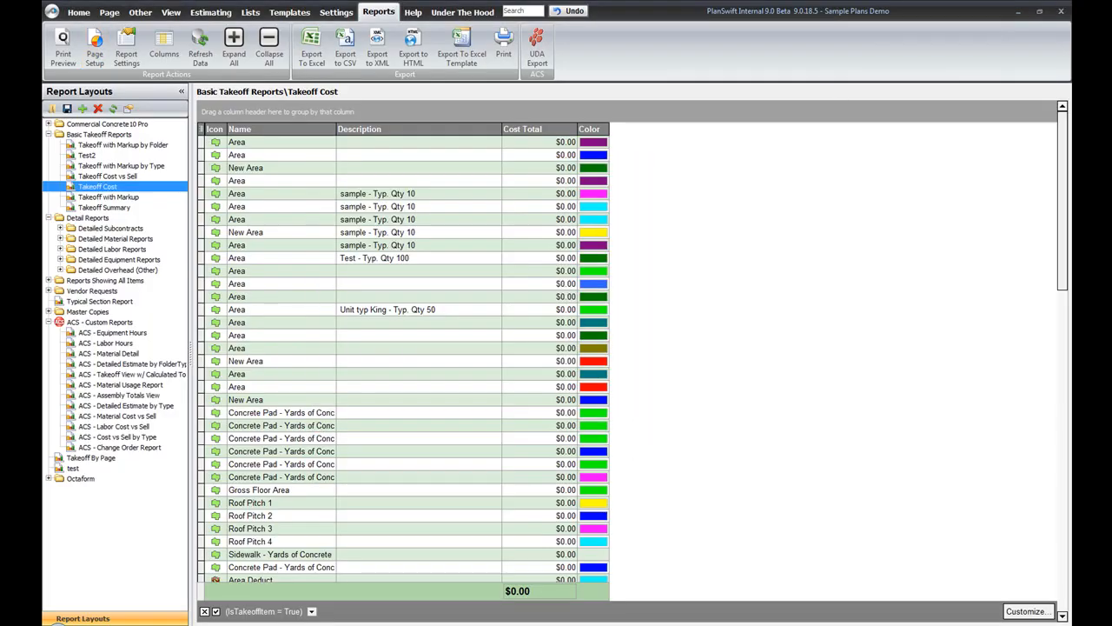